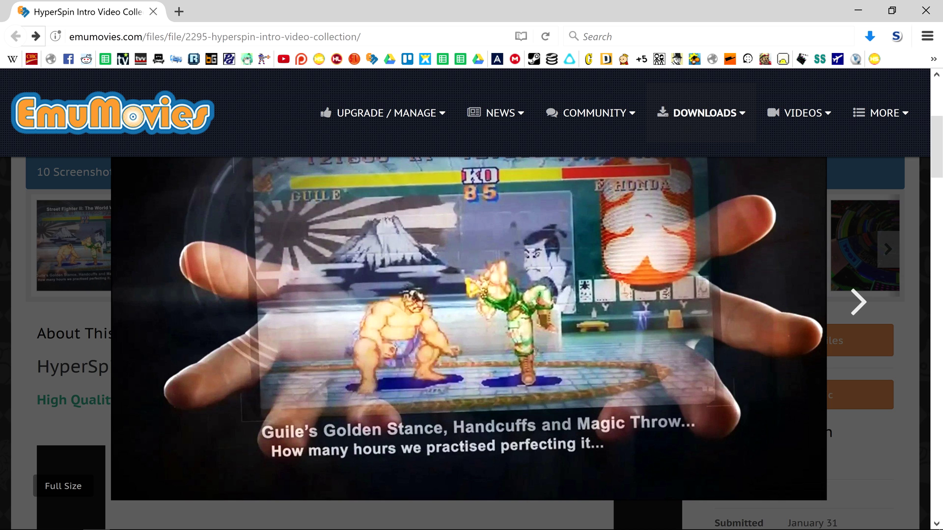
- Cycle through eight EmuMovies intro preview screenshots in the lightbox
key(Right)
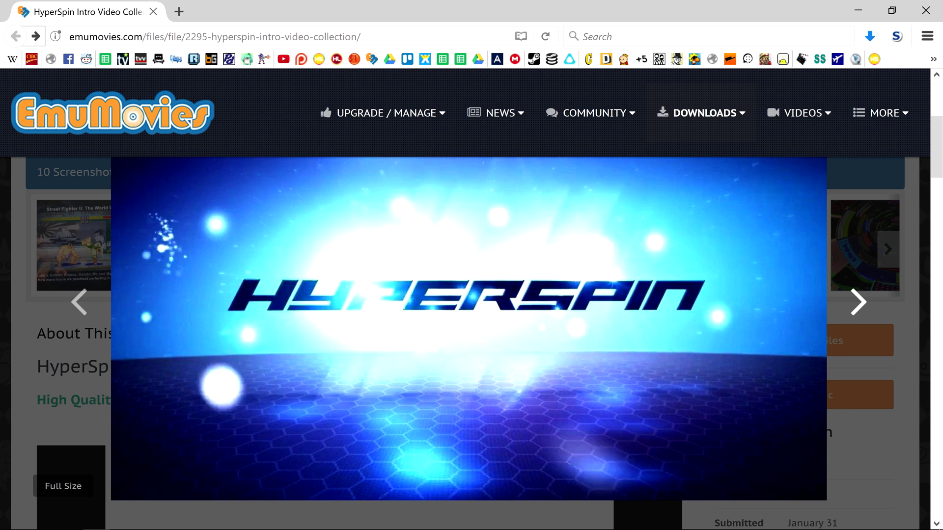
key(Right)
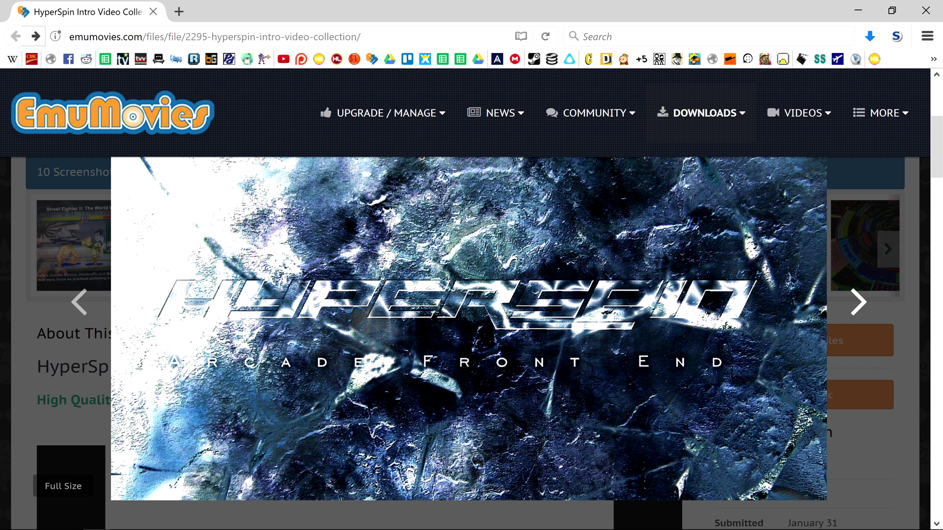
key(Right)
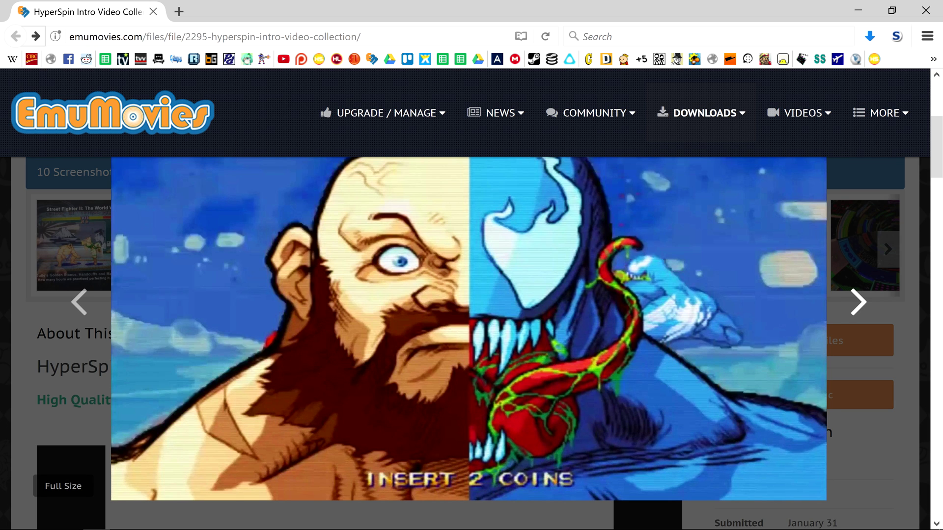
key(Right)
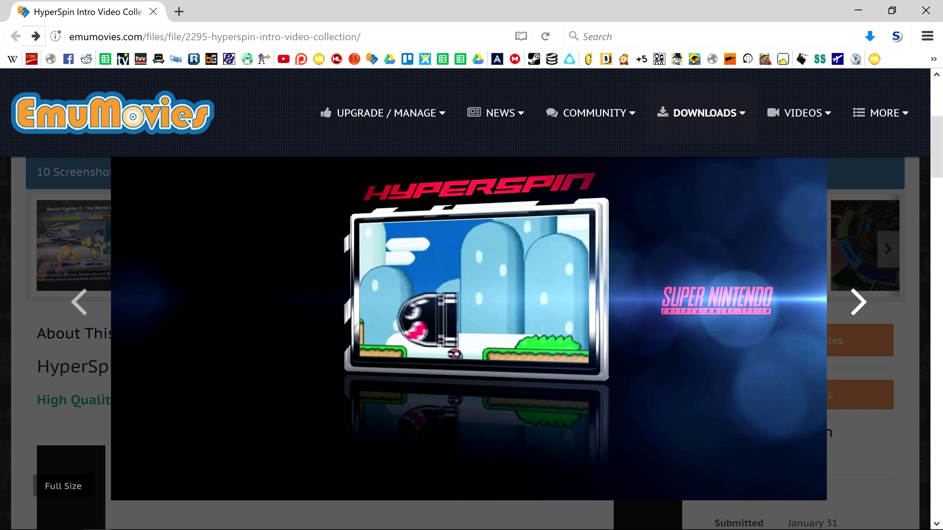
key(Right)
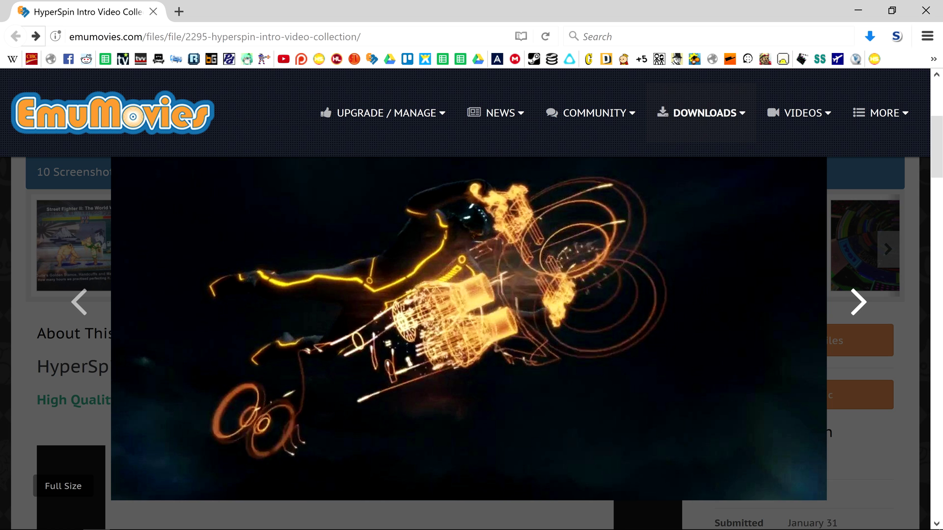
key(Right)
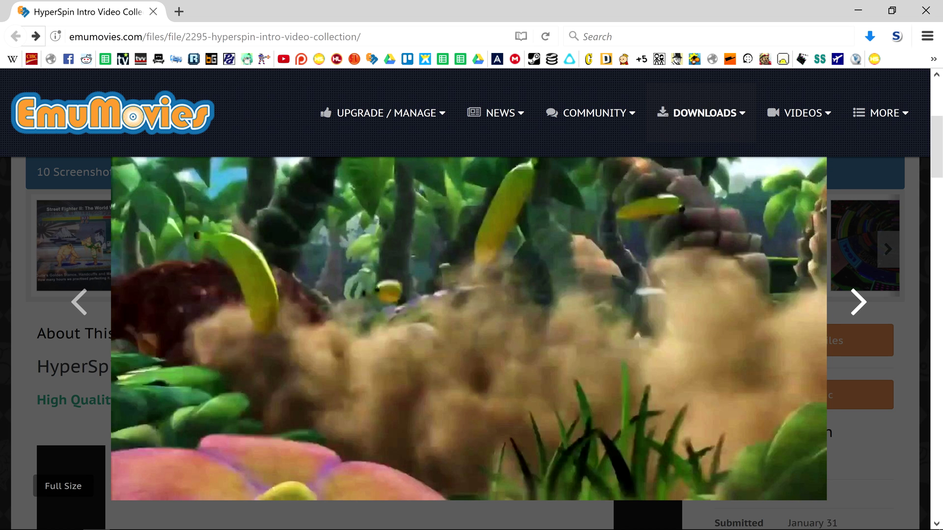
key(Right)
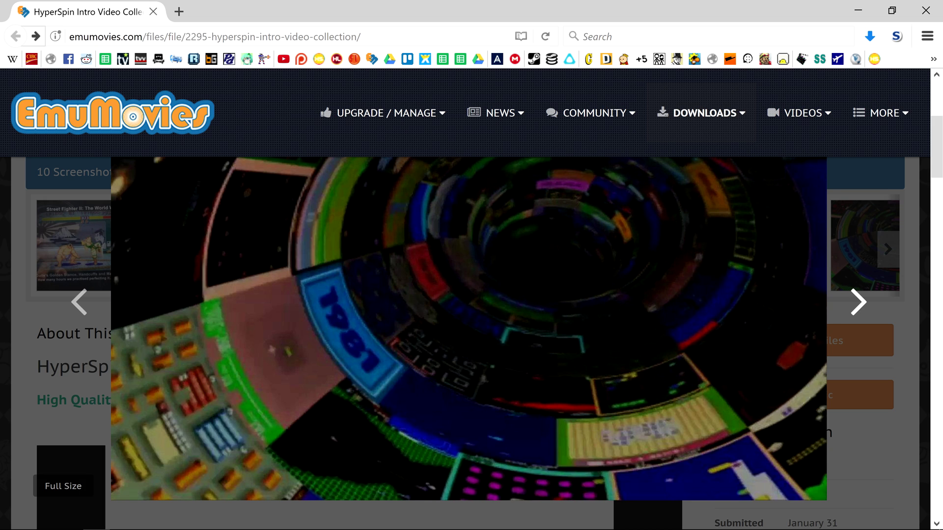
key(Right)
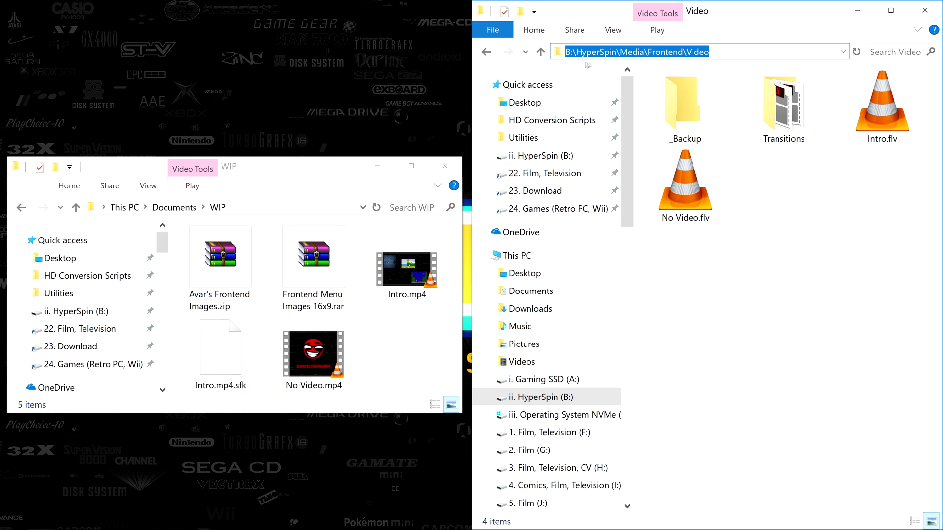
- Permanently delete the old Intro.flv from the Frontend Video folder
click(882, 116)
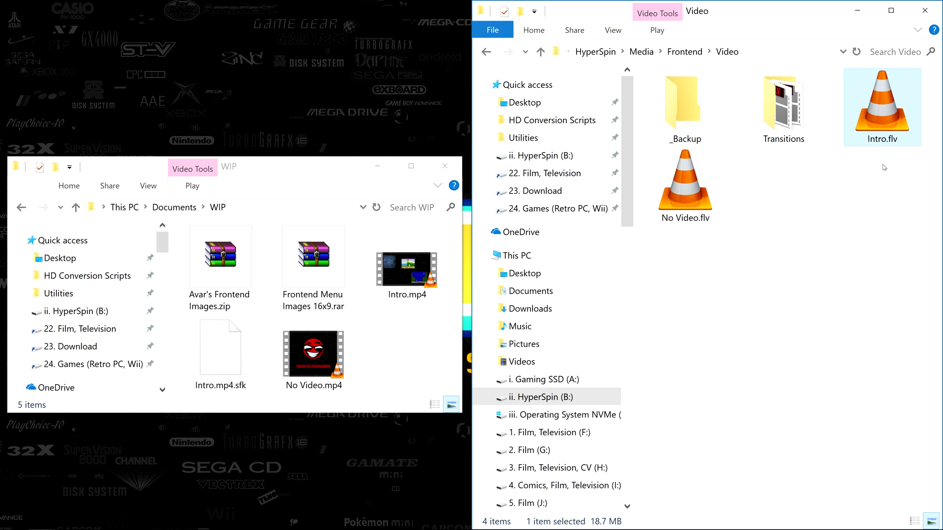
key(shift+Delete)
click(533, 315)
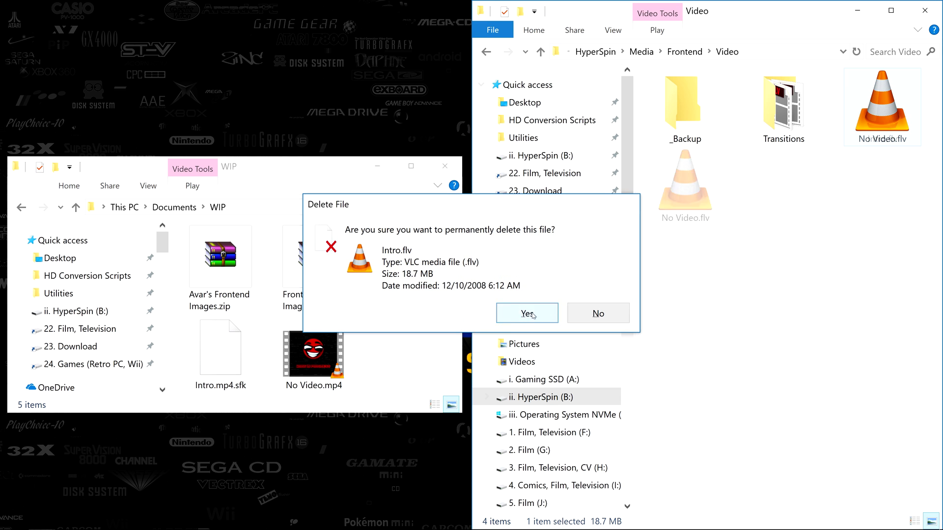
- Copy the custom Intro.mp4 from WIP into the Frontend Video folder
click(406, 270)
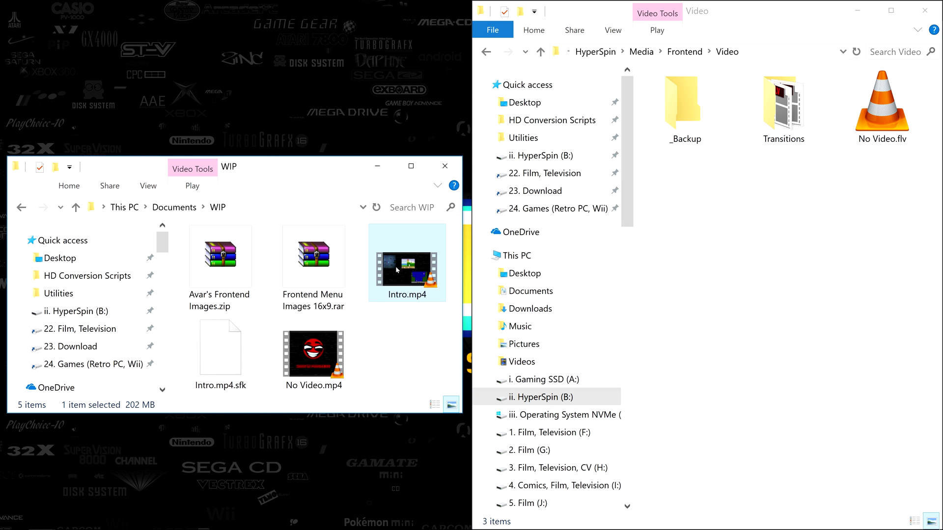
drag(392, 269, 776, 228)
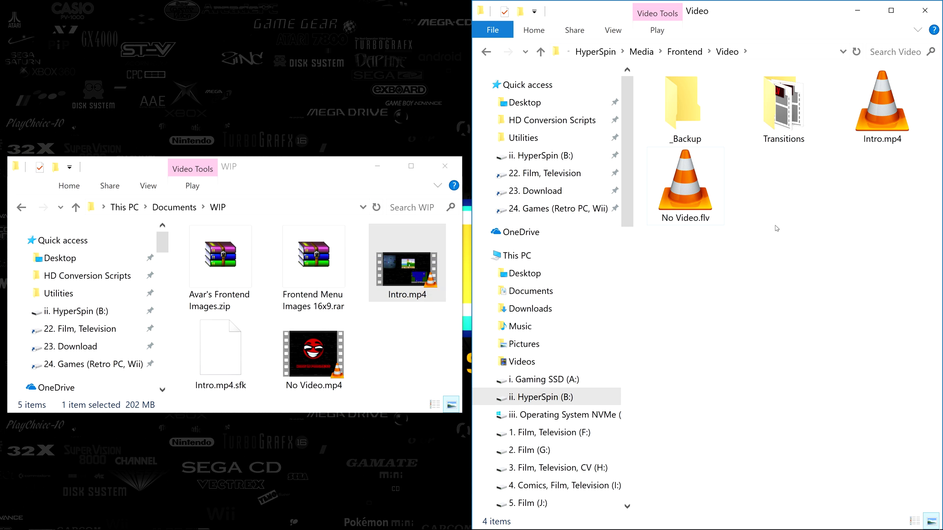
click(864, 139)
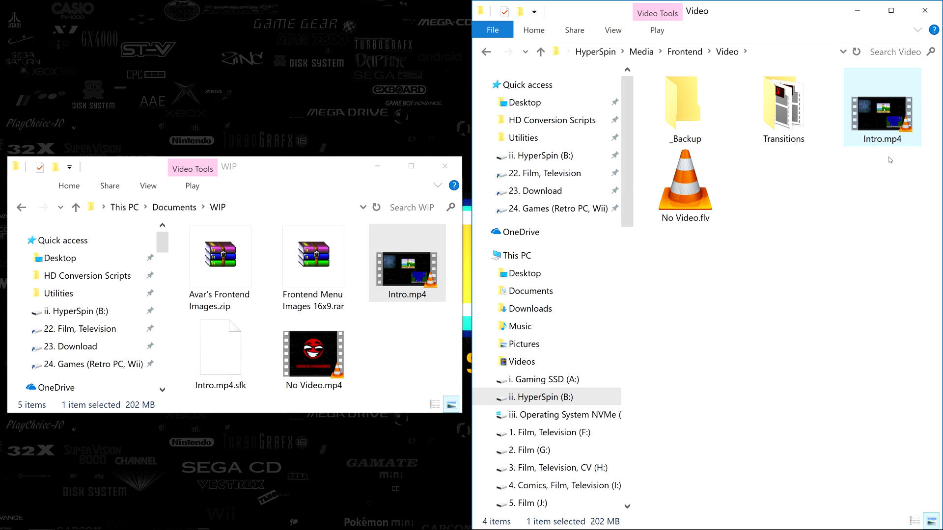
mouse_move(535, 528)
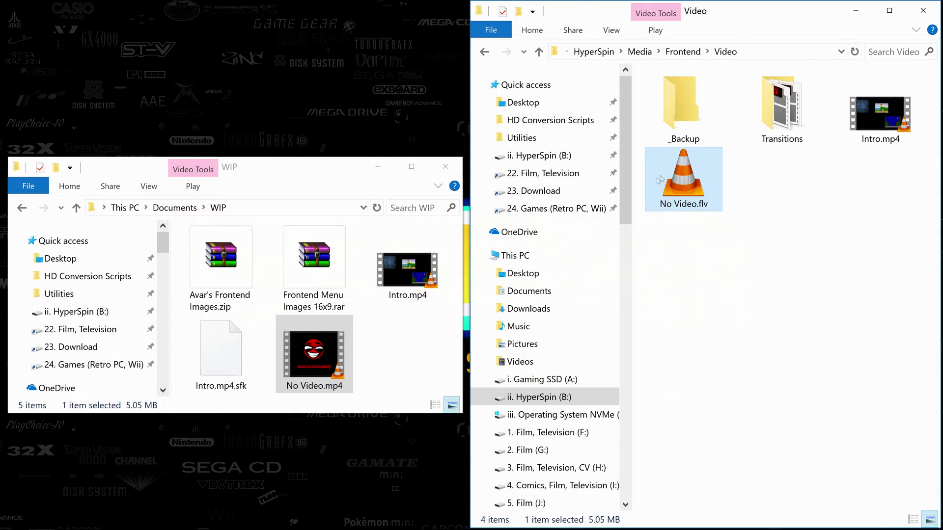
- Permanently delete No Video.flv and copy No Video.mp4 from WIP into the Video folder
key(shift+Delete)
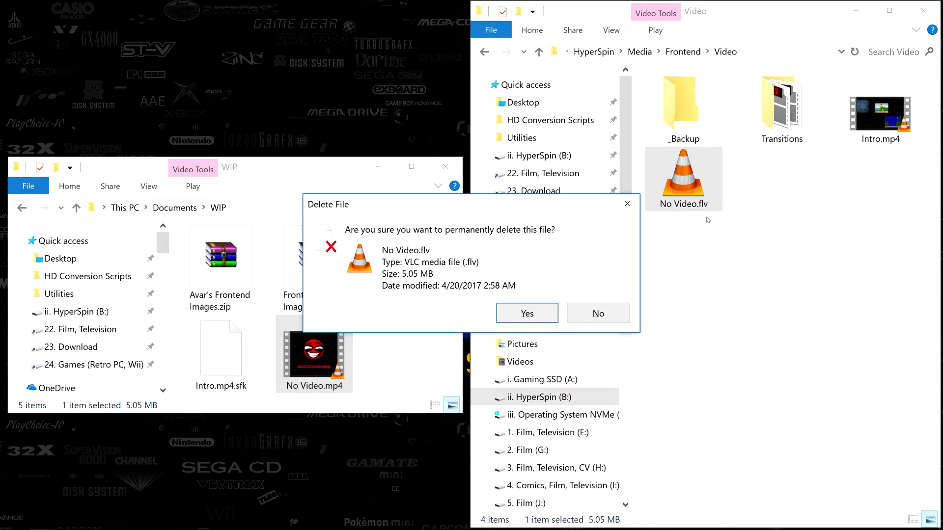
click(527, 314)
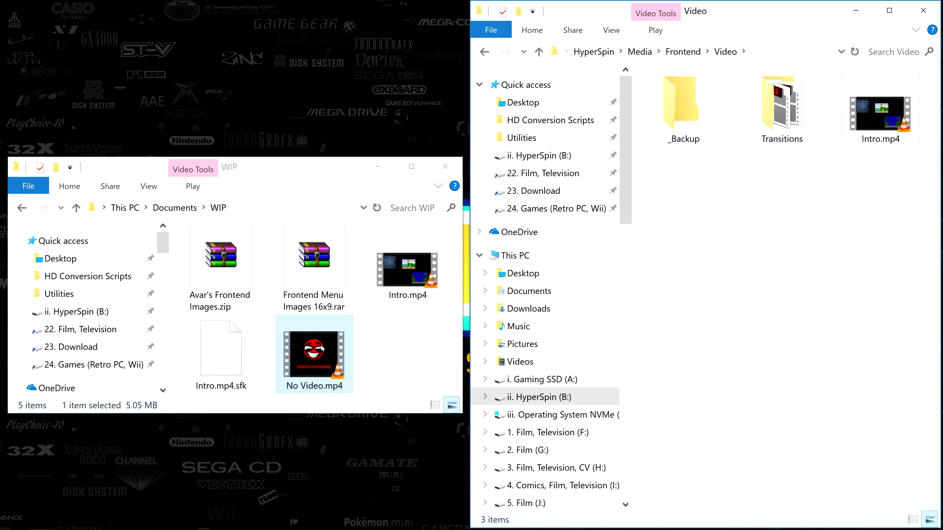
drag(334, 353, 712, 239)
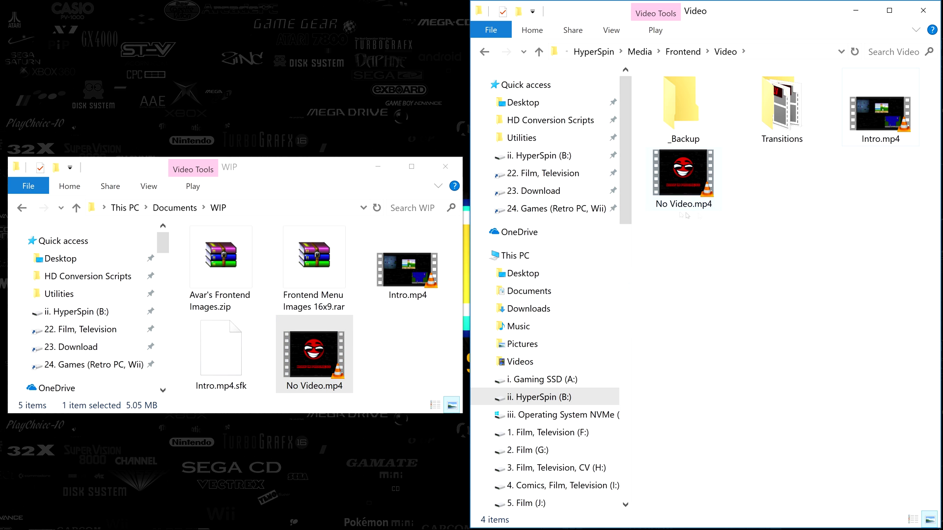
- Create a new folder named _Backup inside the Transitions folder
click(788, 143)
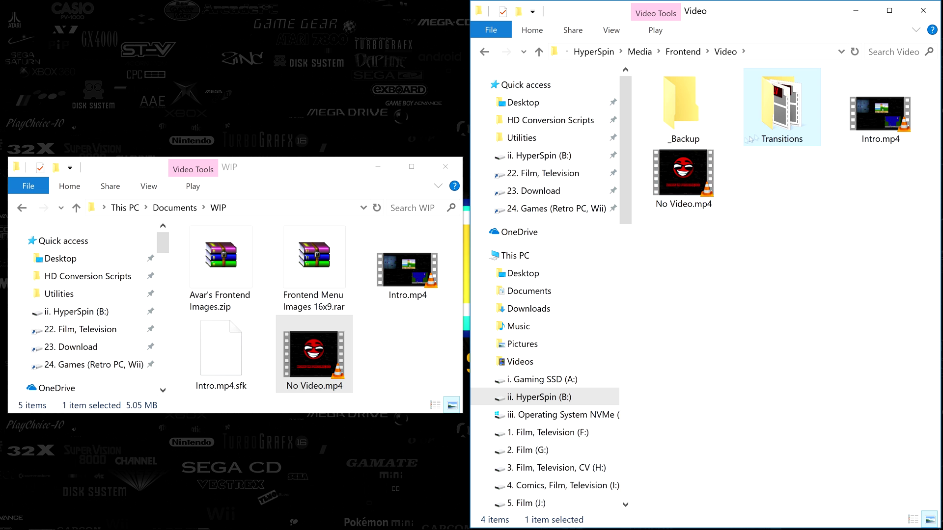
double_click(807, 138)
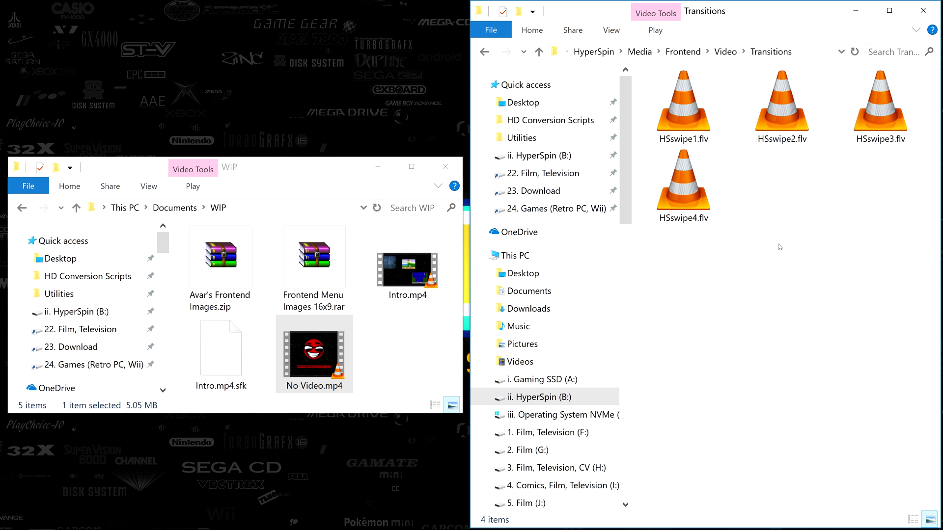
key(ctrl+shift+n)
key(BackSpace)
text(_Backup)
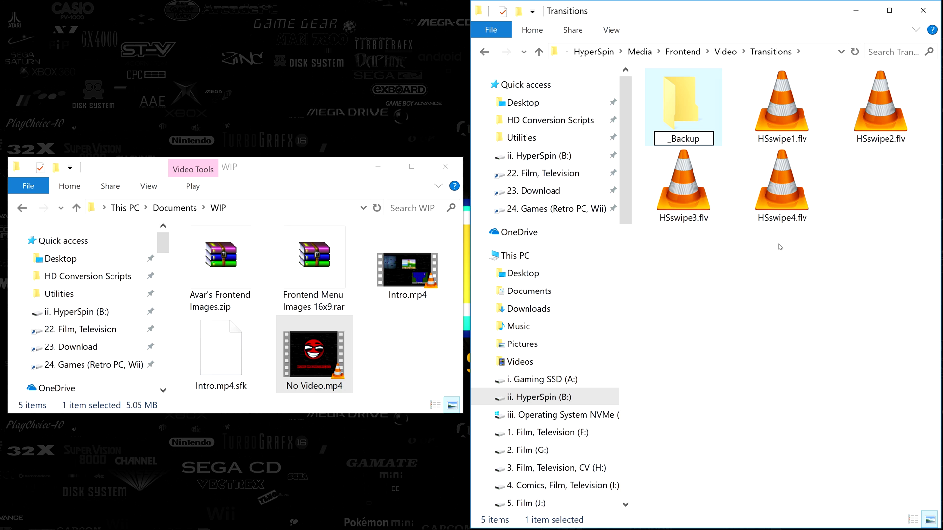
key(Return)
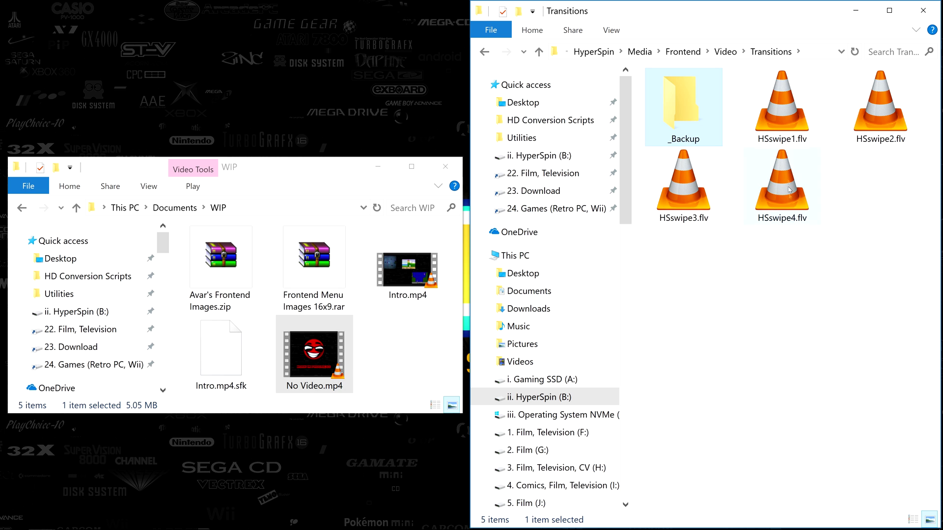
- Move HSswipe1.flv through HSswipe4.flv into _Backup
click(787, 128)
shift+click(779, 197)
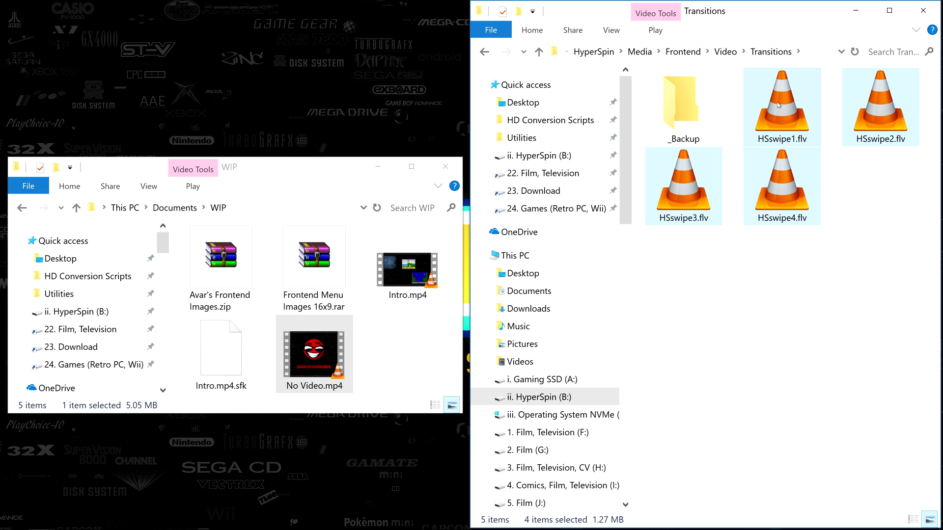
drag(779, 105, 681, 111)
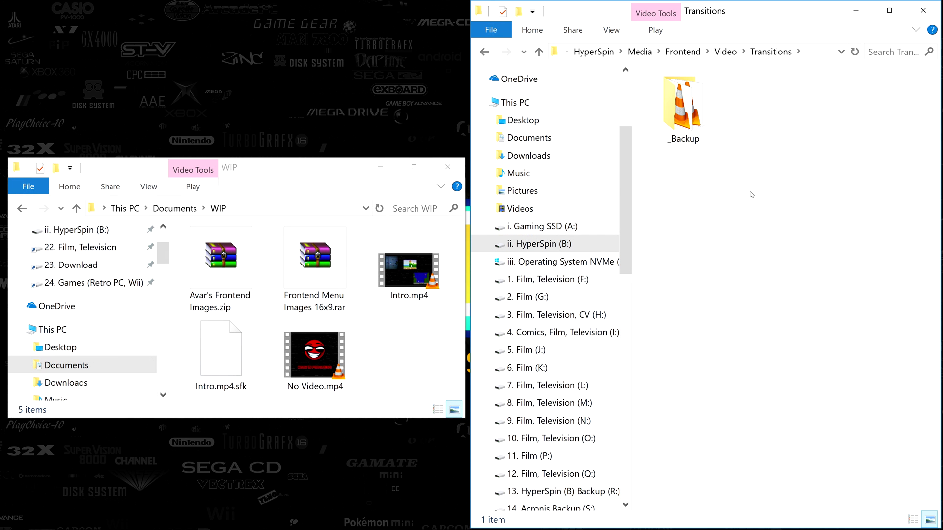
- Delete the ten original menu PNGs from the Frontend Images folder
click(690, 52)
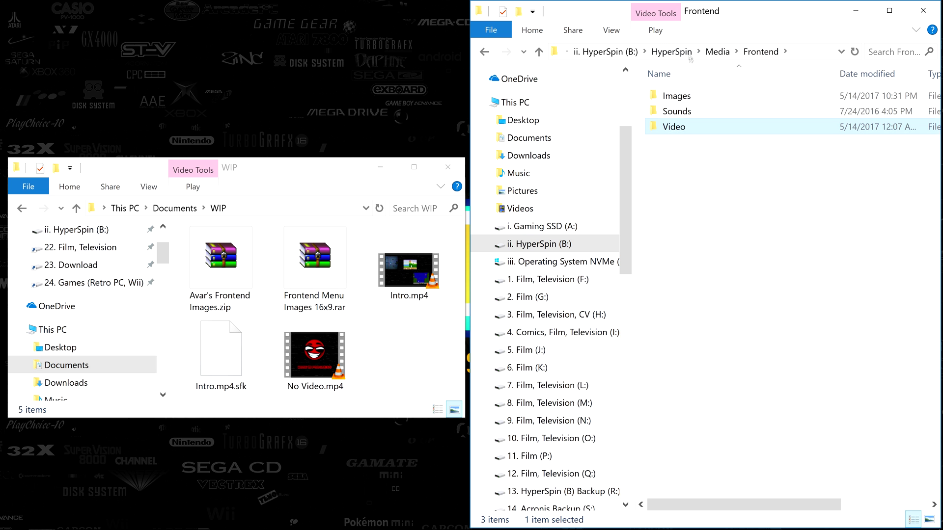
double_click(695, 96)
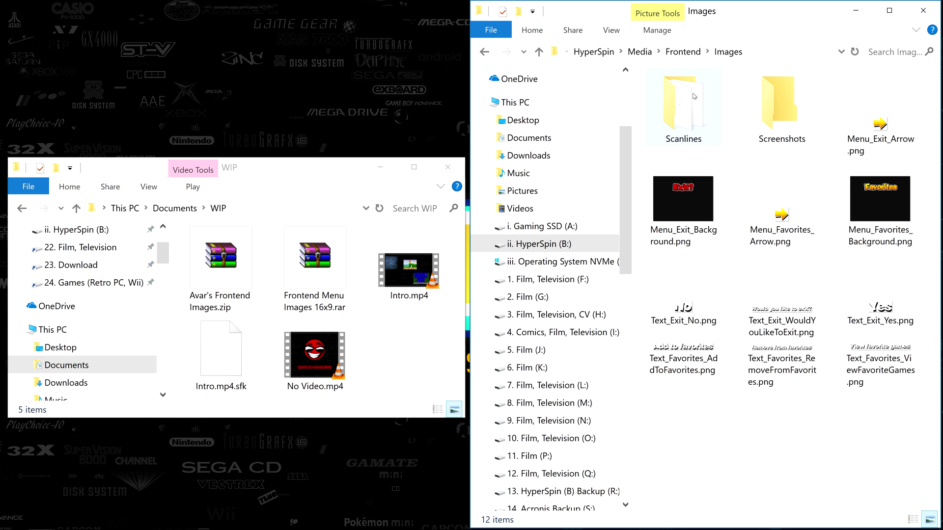
click(874, 121)
shift+click(880, 375)
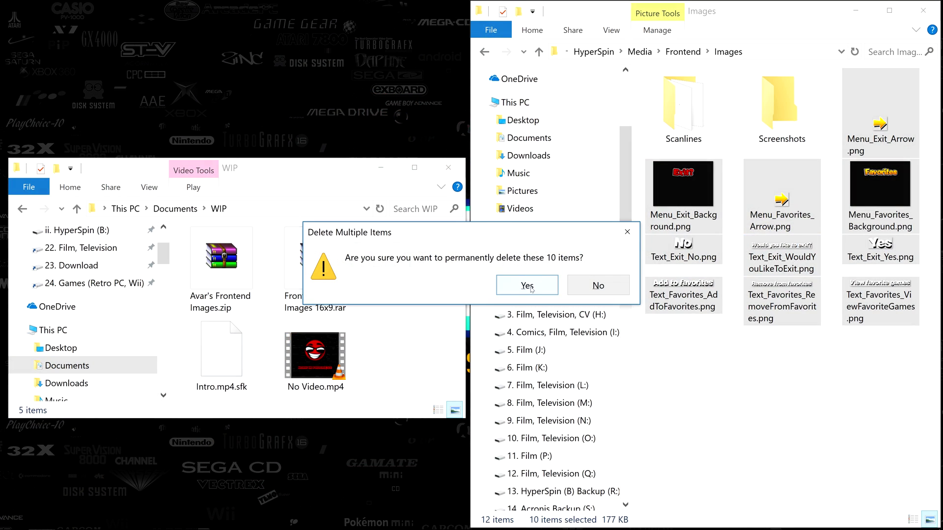
click(526, 287)
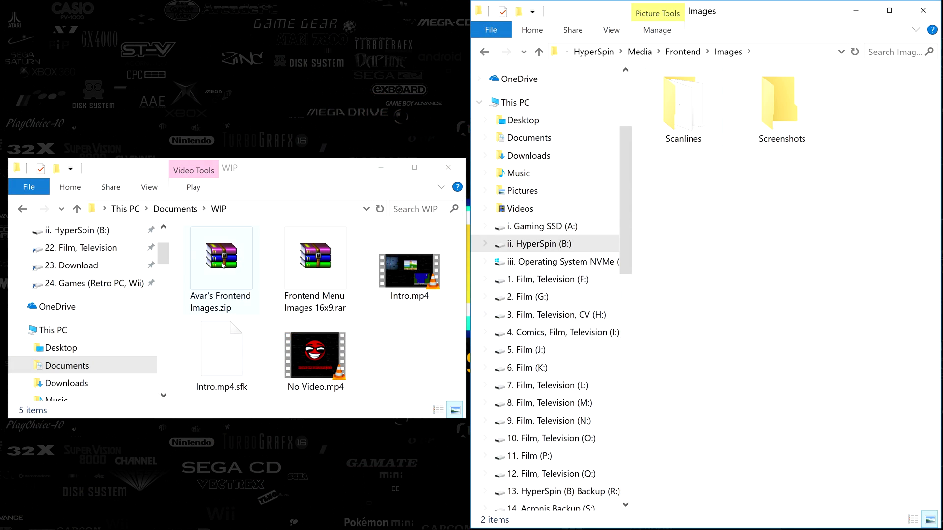
- Copy Avar's Frontend Images.zip into Images and extract it there
drag(221, 260, 806, 230)
right_click(852, 123)
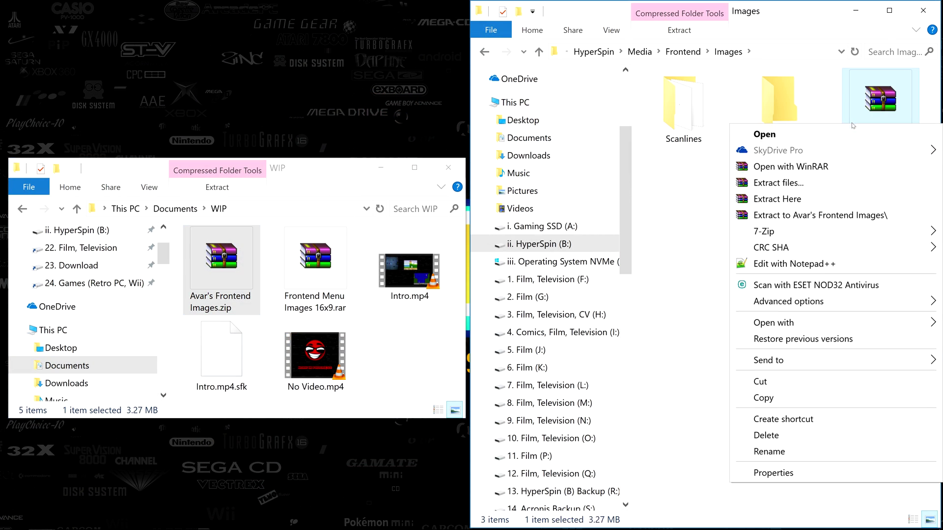
click(792, 197)
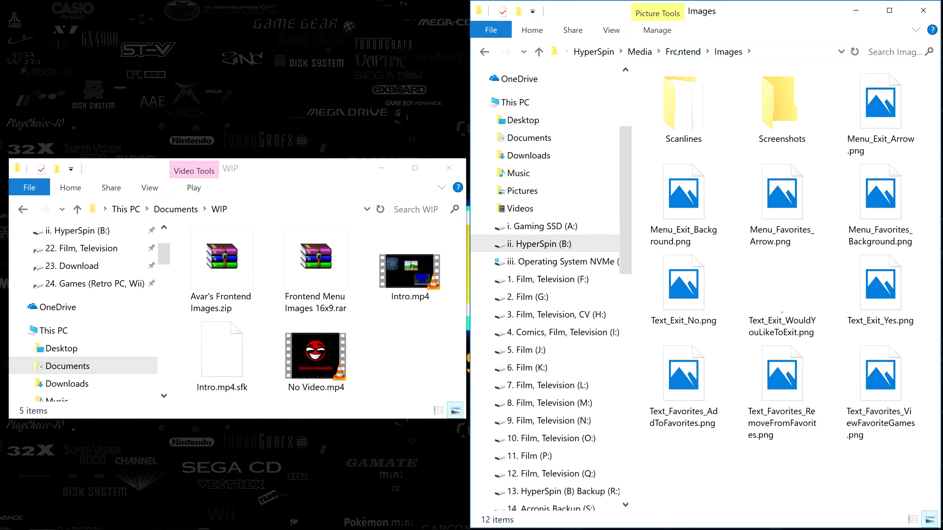
- Open the Frontend Sounds folder and play all seven sound files in a media player
click(683, 52)
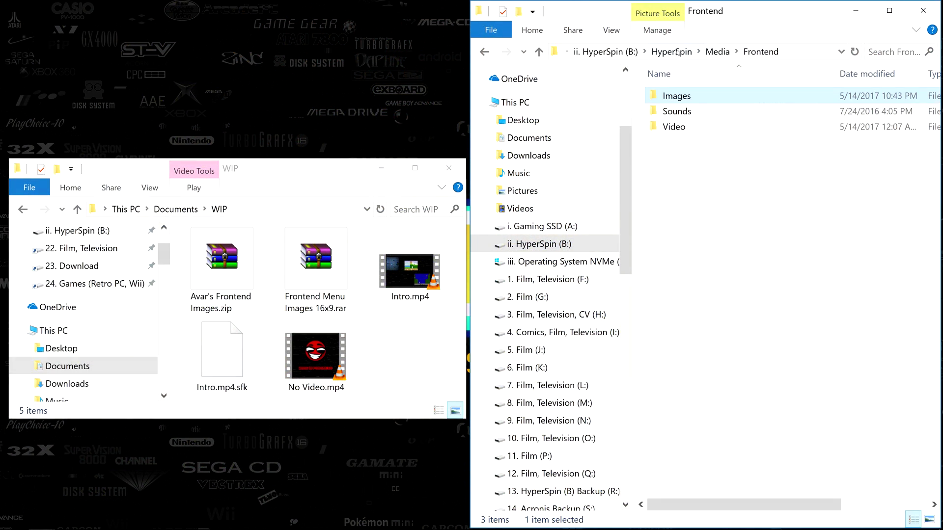
double_click(700, 112)
click(712, 97)
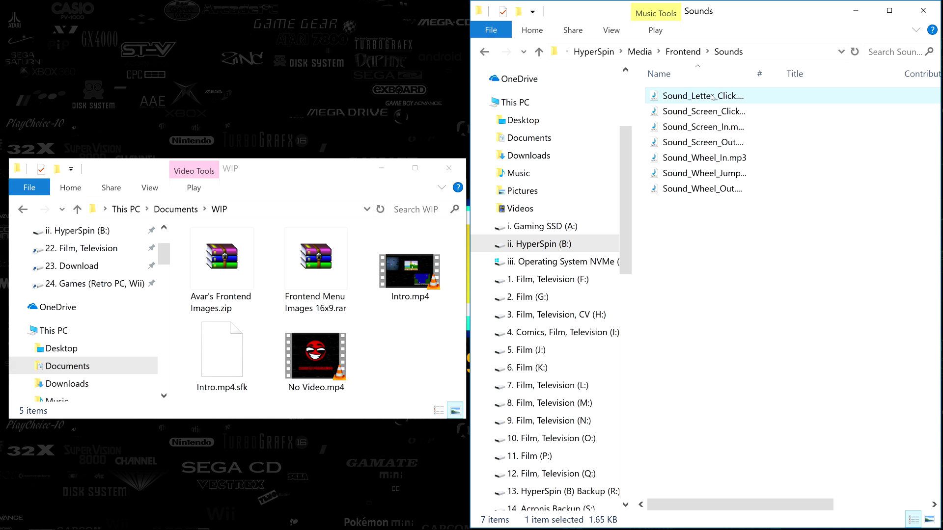
shift+click(723, 189)
right_click(711, 171)
click(738, 181)
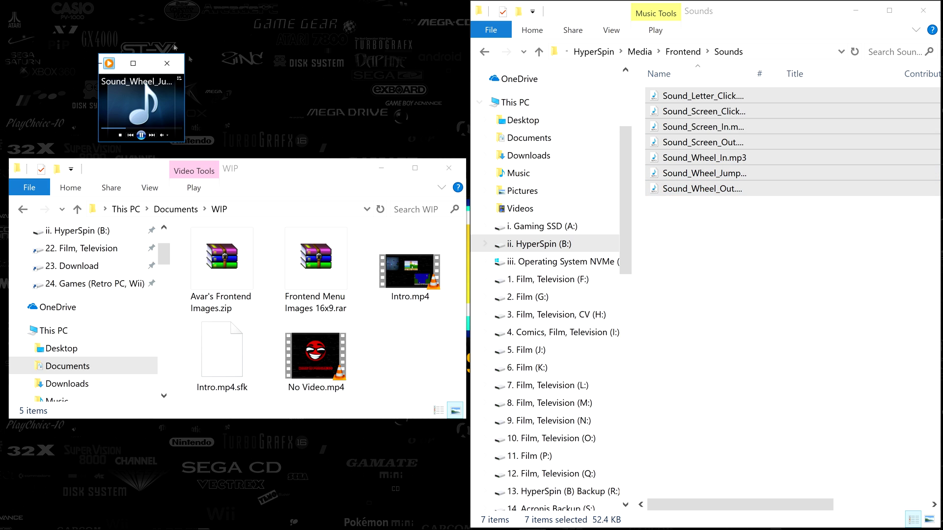
click(702, 219)
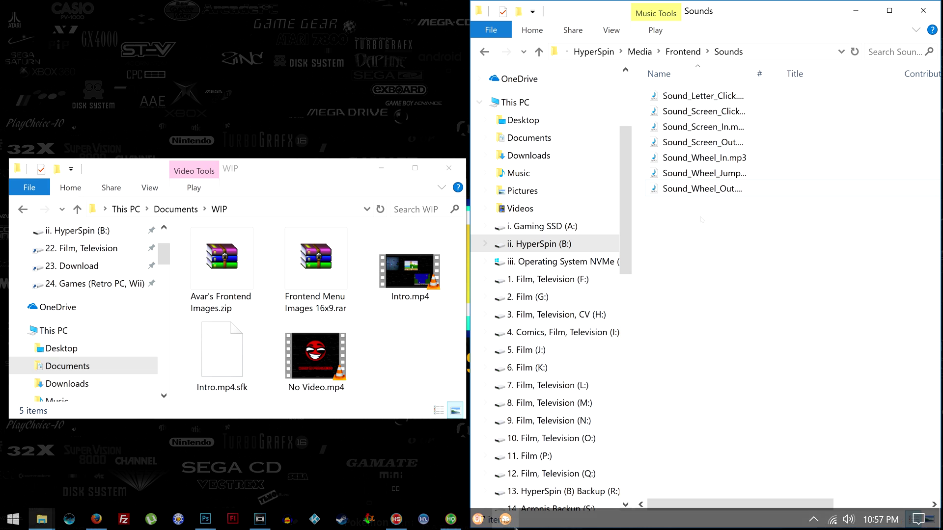
- Open the Main Menu wheel's Sounds options in HyperHQ Wheel Settings
click(450, 518)
click(354, 112)
click(358, 131)
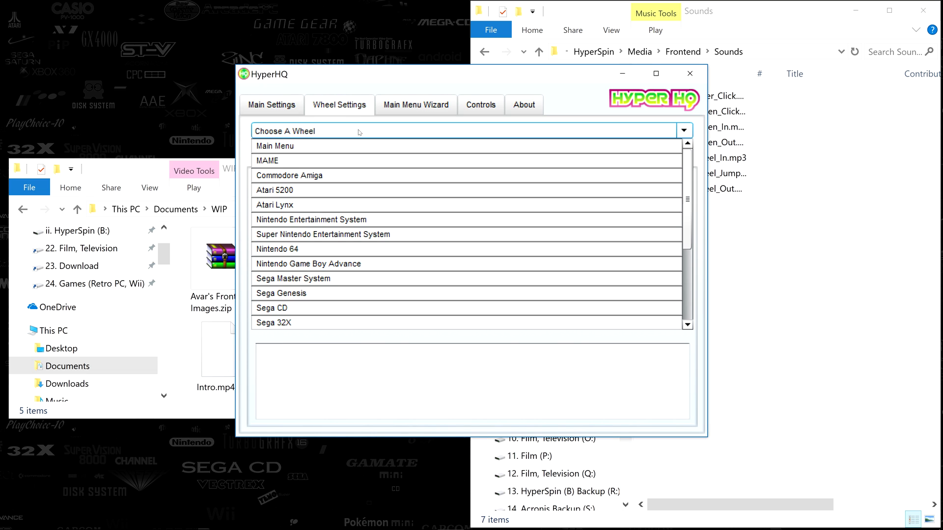
click(344, 145)
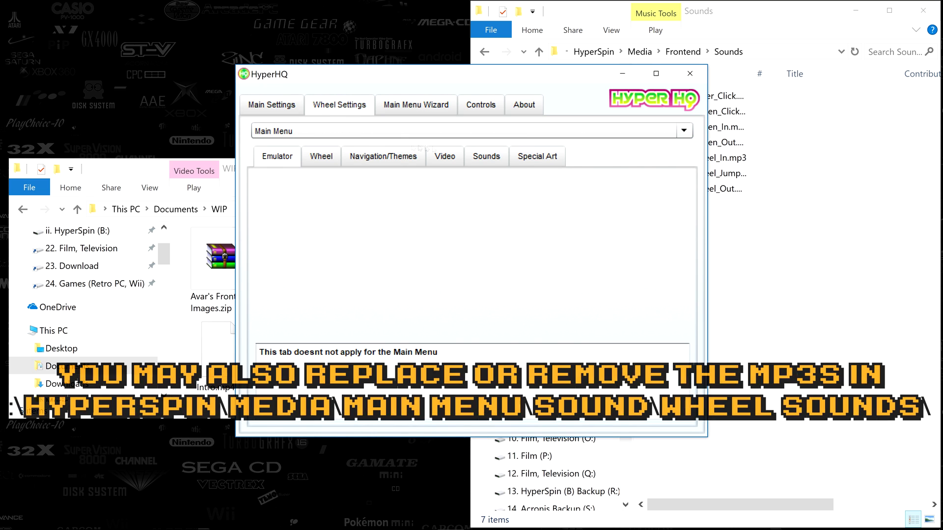
click(486, 157)
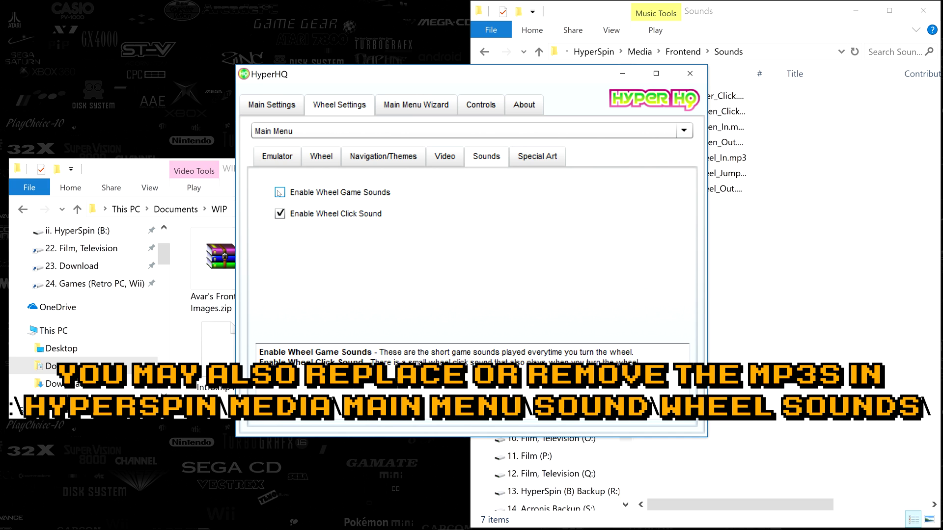